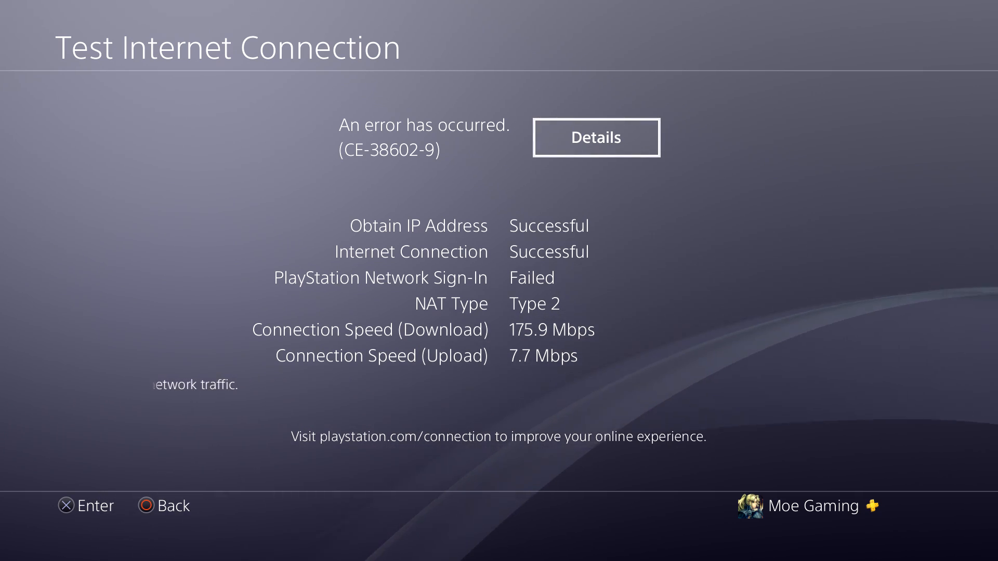
Step: Back out of the failed CE-38602-9 test results to the Network settings menu
key(Escape)
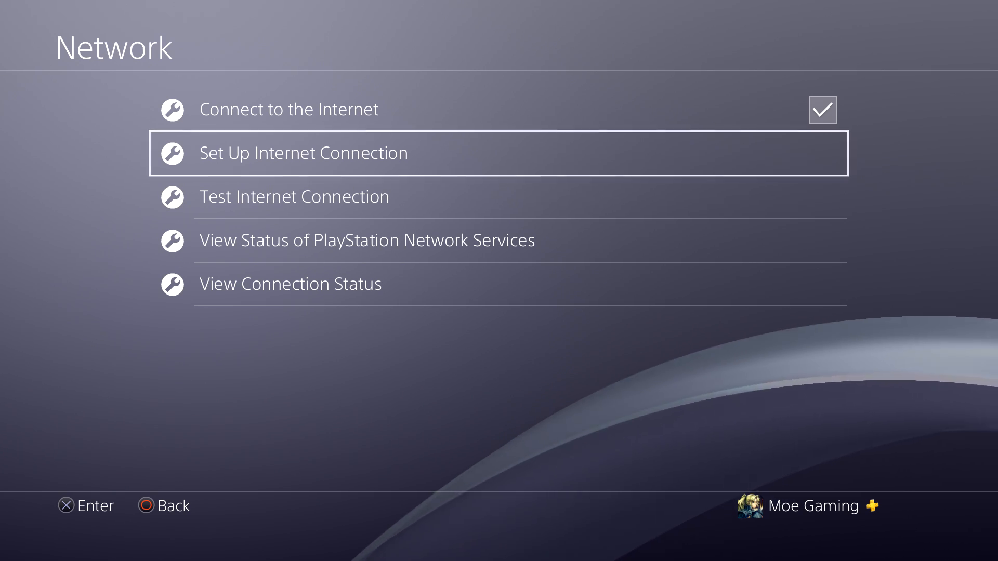
Step: Begin Set Up Internet Connection for the chosen connection type using Custom setup
key(Return)
key(Up)
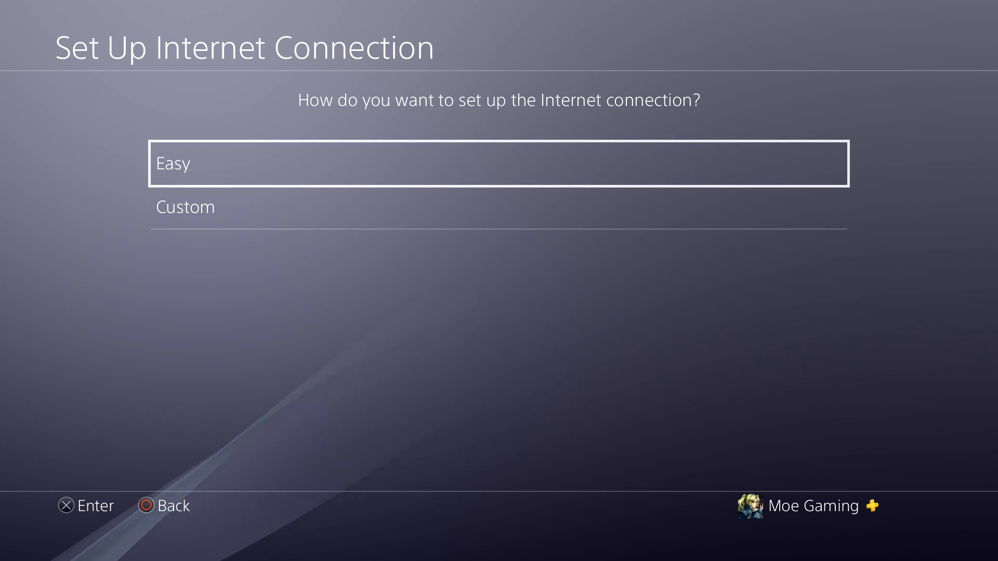
key(Down)
key(Return)
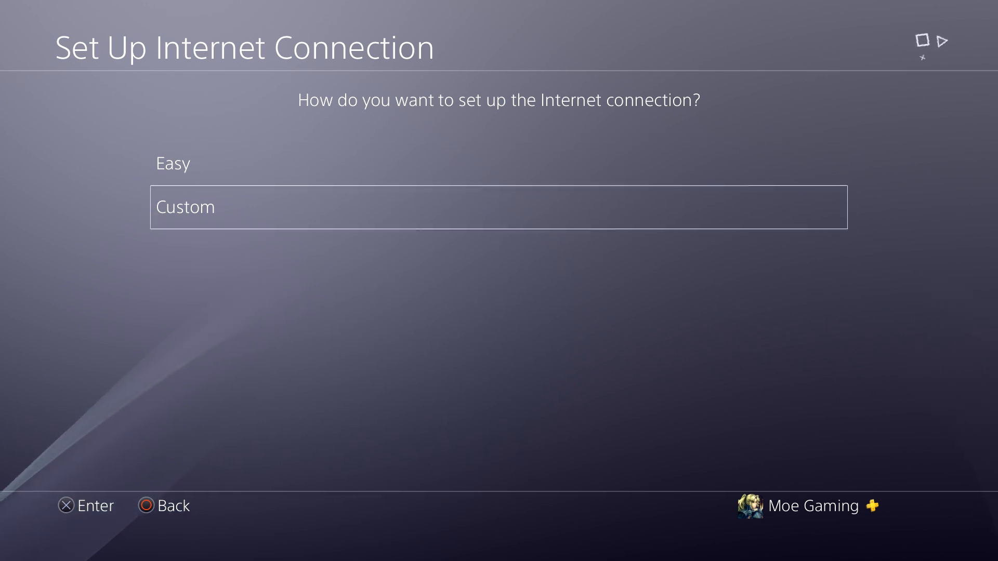
Step: Keep IP Address Automatic and leave the DHCP Host Name unspecified
key(Down)
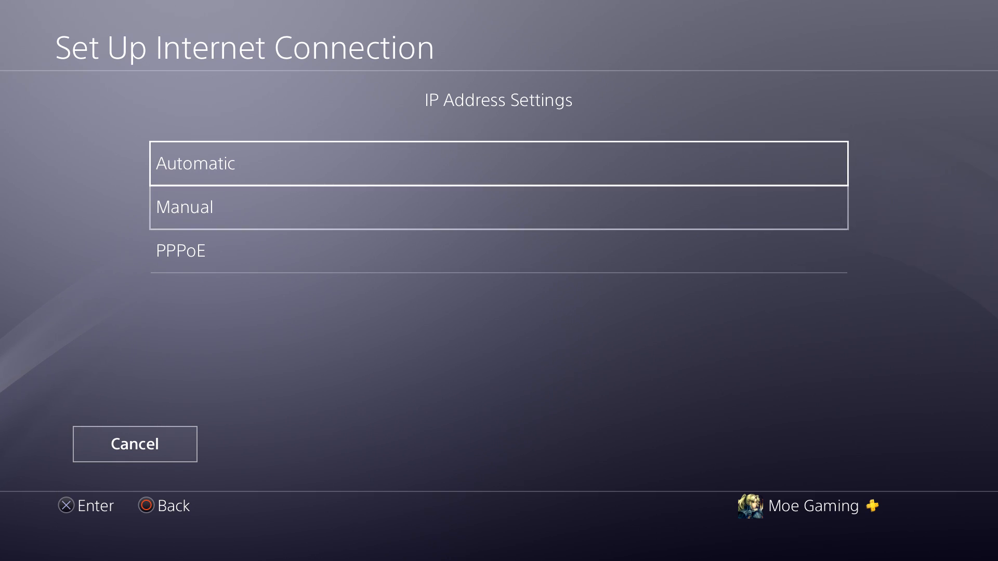
key(Up)
key(Return)
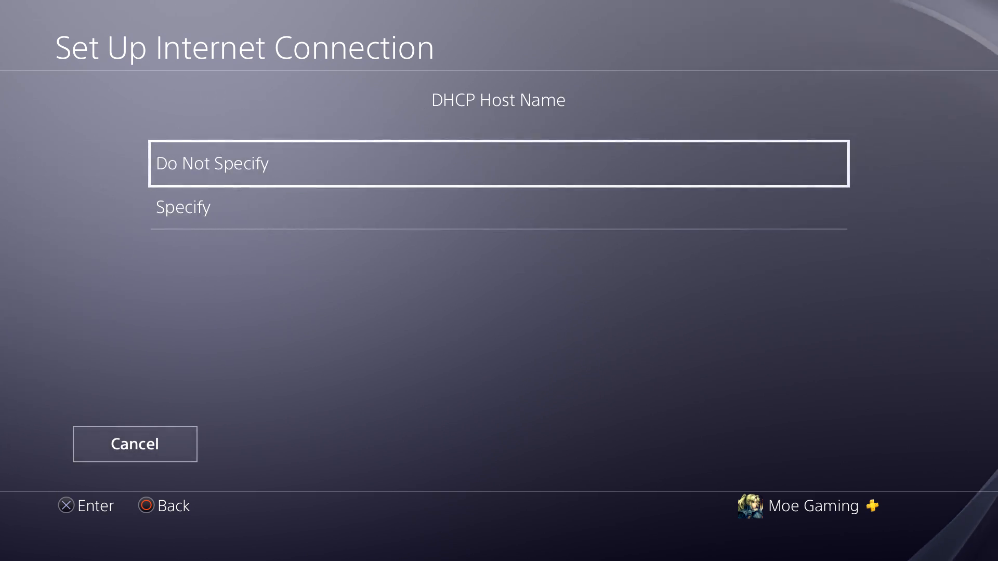
key(Return)
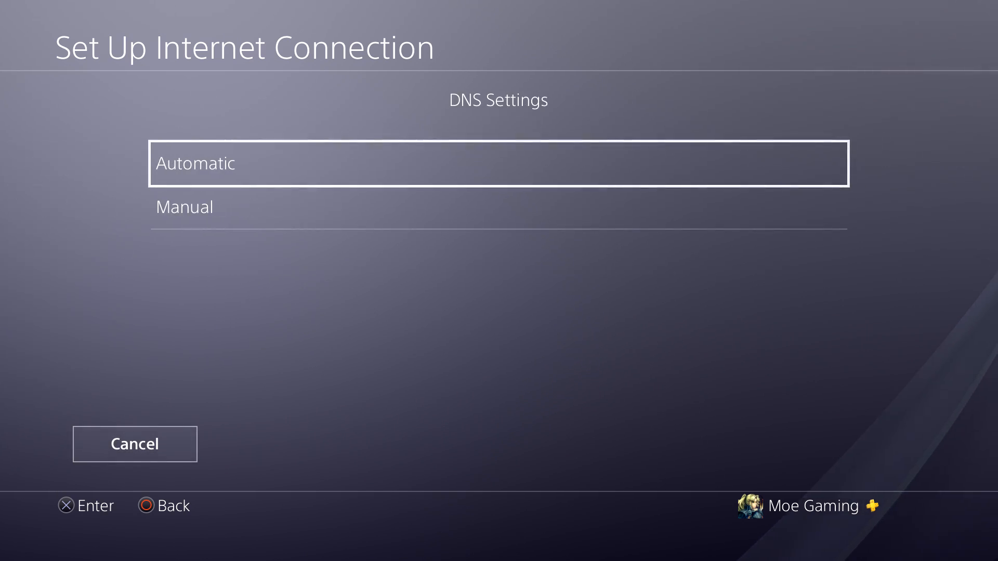
key(Escape)
Step: Choose Manual DNS Settings and clear the old Primary DNS value
key(Return)
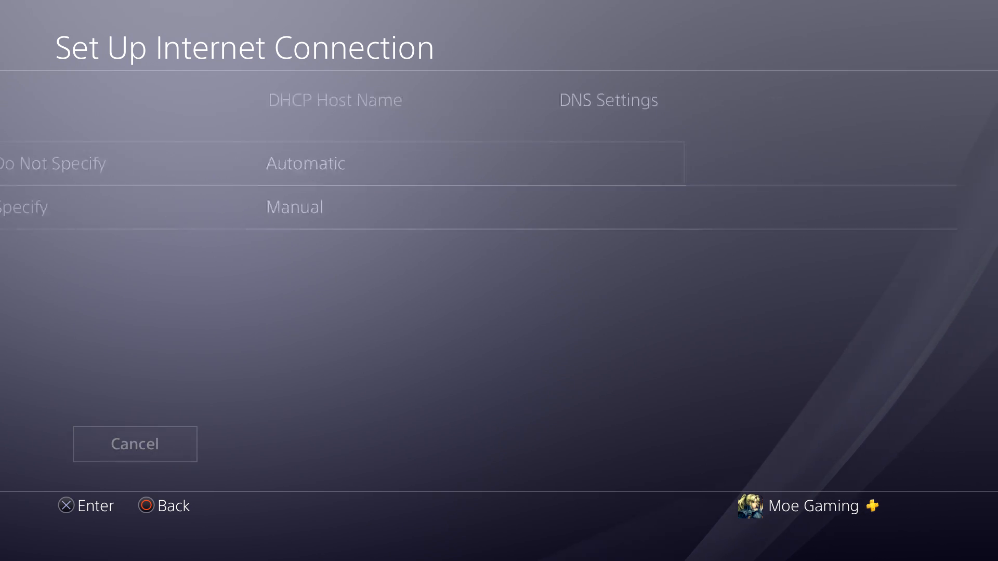
key(Down)
key(Return)
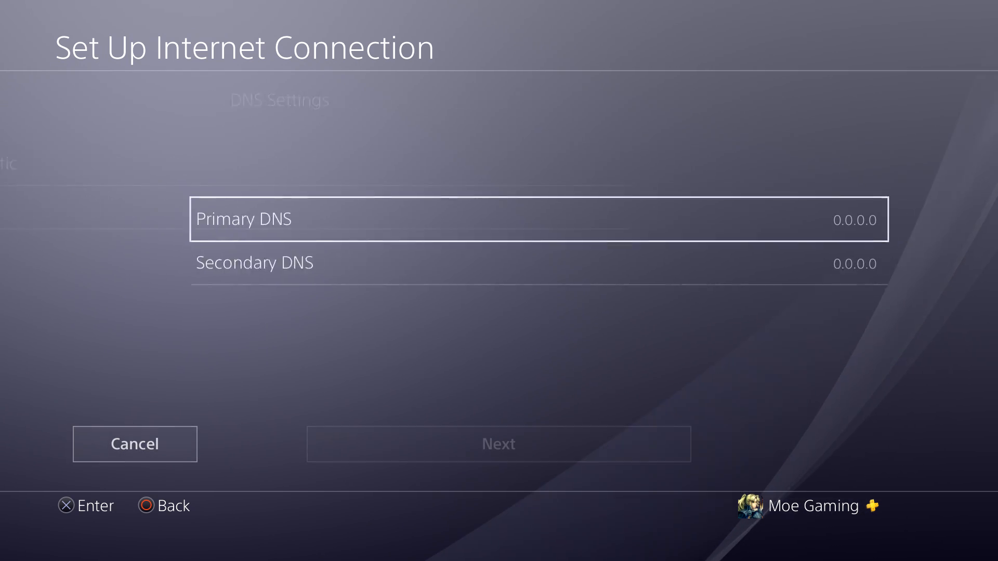
key(Return)
key(BackSpace)
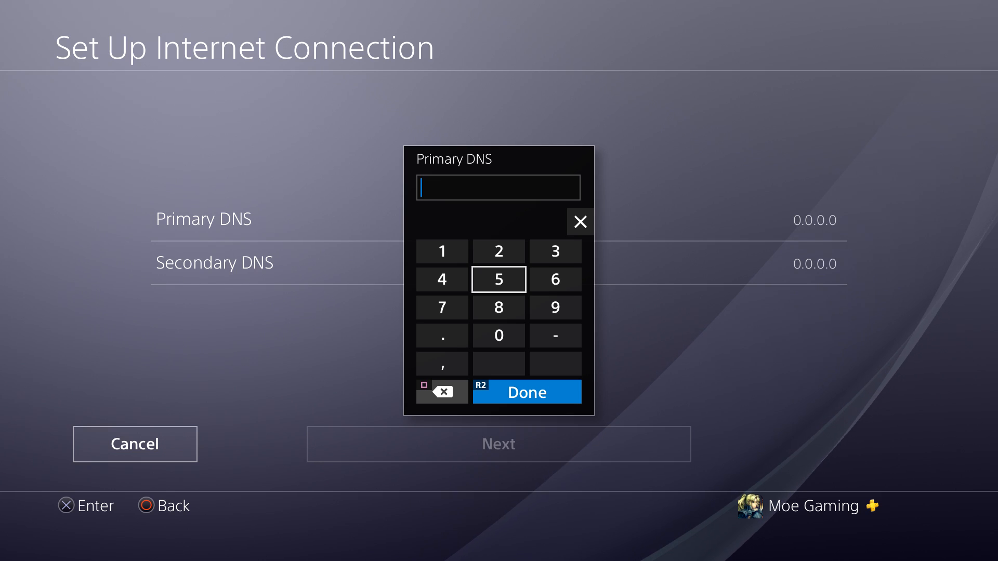
Step: Enter 8.8.8.8 as the Primary DNS with the on-screen keypad and confirm it
key(Down)
key(Return)
key(Down)
key(Left)
key(Return)
key(Right)
key(Up)
key(Return)
key(Down)
key(Left)
key(Return)
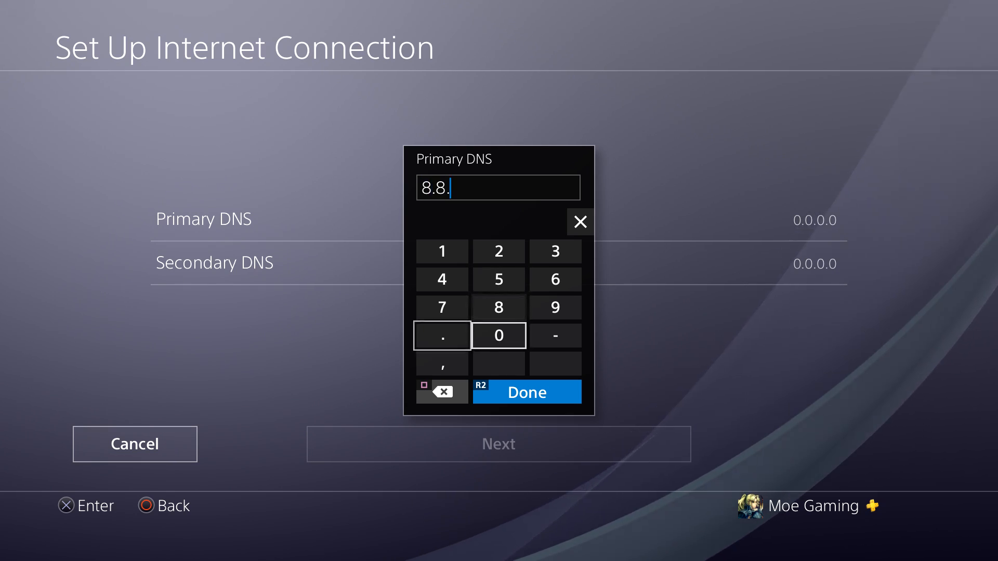
key(Up)
key(Right)
key(Return)
key(Down)
key(Left)
key(Return)
key(Up)
key(Right)
key(Return)
key(Return)
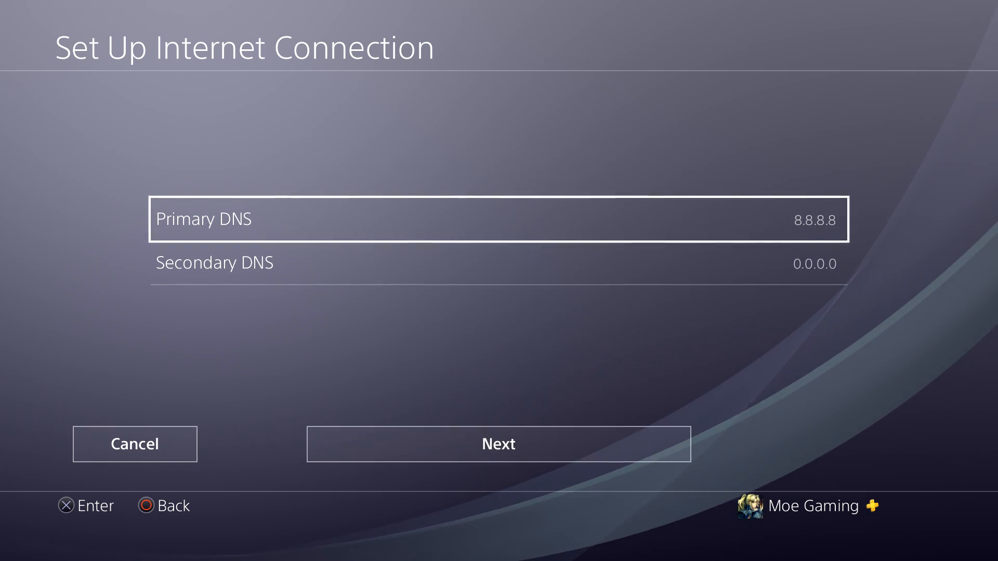
Step: Enter 8.4.4.8 as the Secondary DNS and confirm it
key(Down)
key(Return)
key(BackSpace)
key(BackSpace)
key(Down)
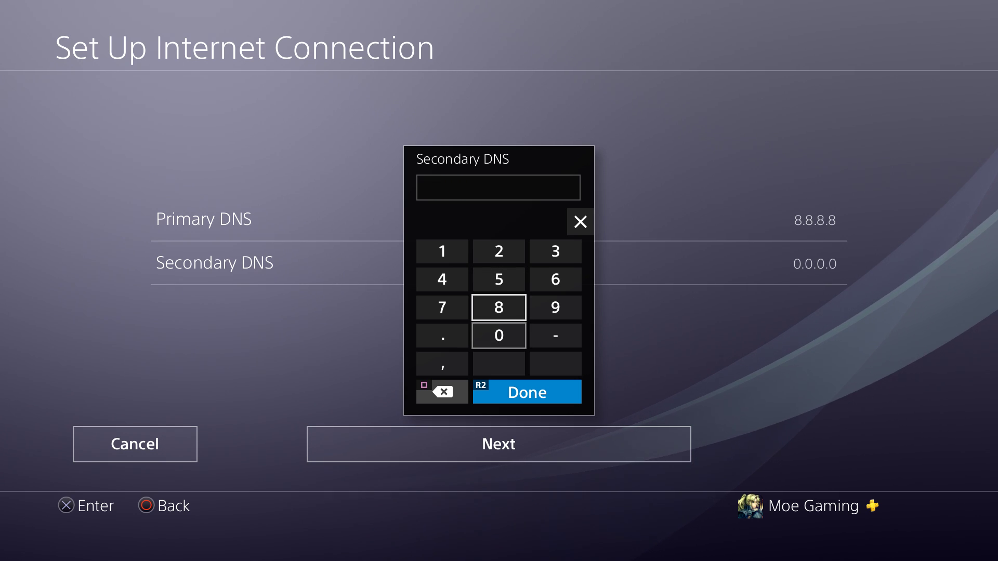
key(Return)
key(Down)
key(Left)
key(Return)
key(Up)
key(Up)
key(Return)
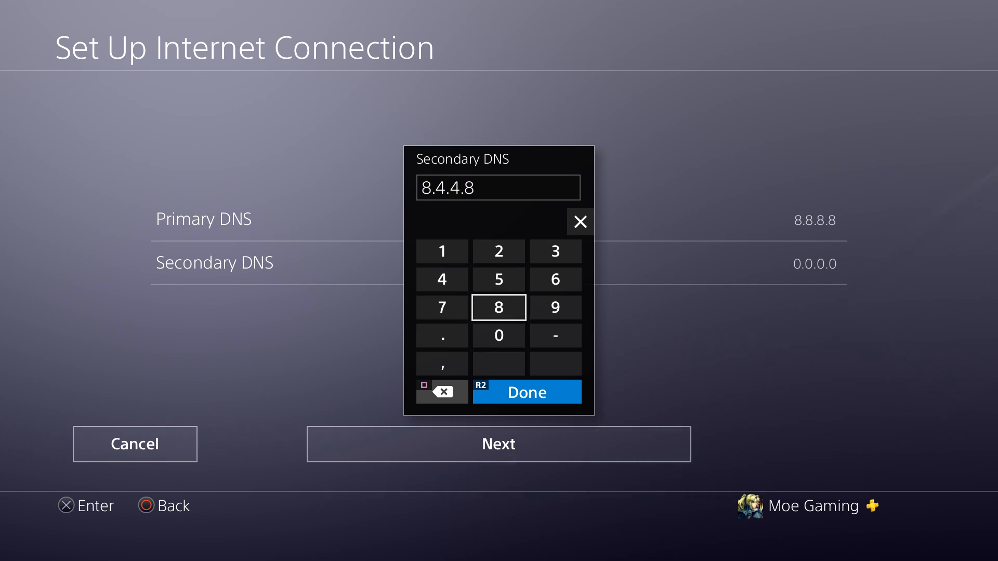
key(Return)
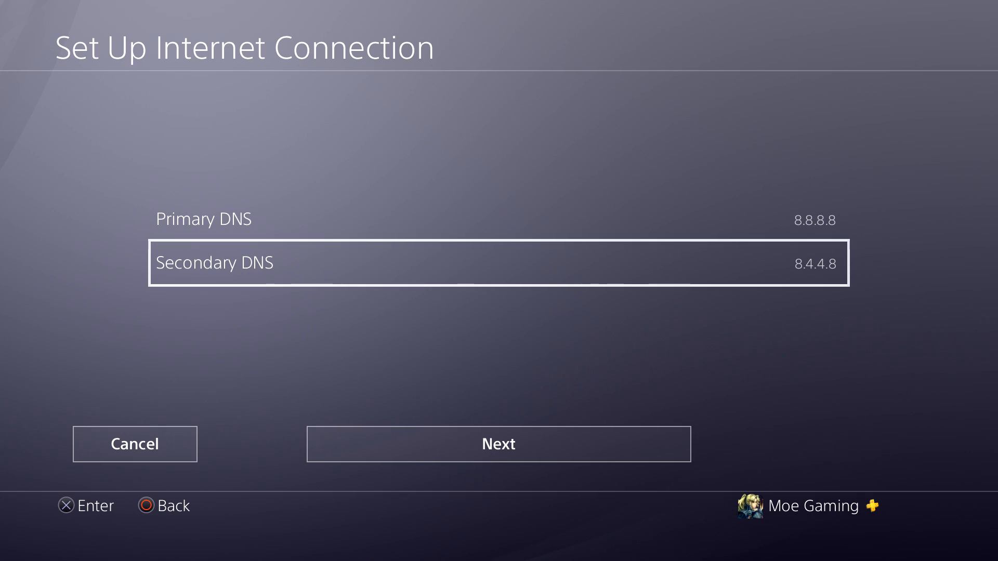
Step: Finish with MTU Automatic and Proxy Server Do Not Use, then rerun the connection test
key(Down)
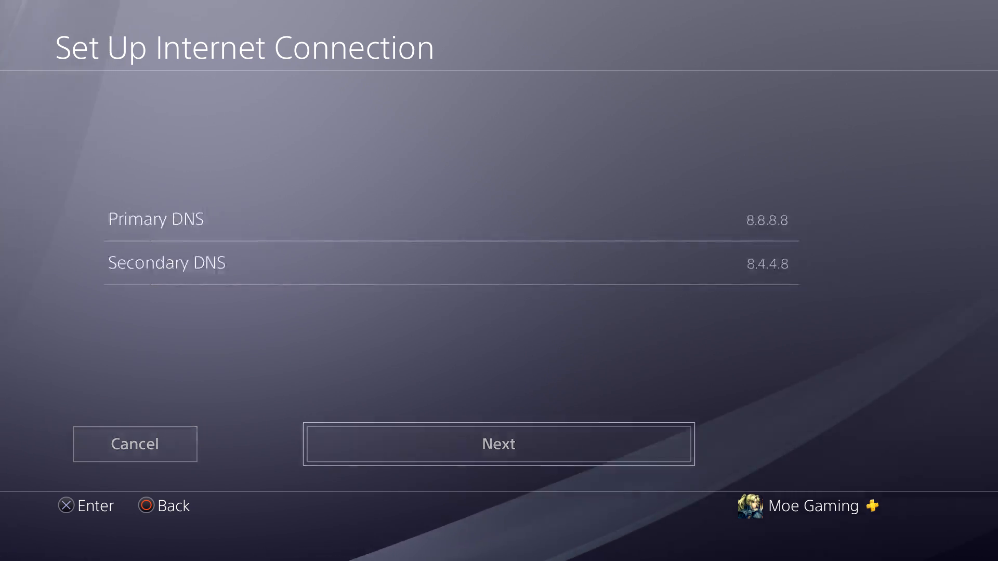
key(Return)
key(Return)
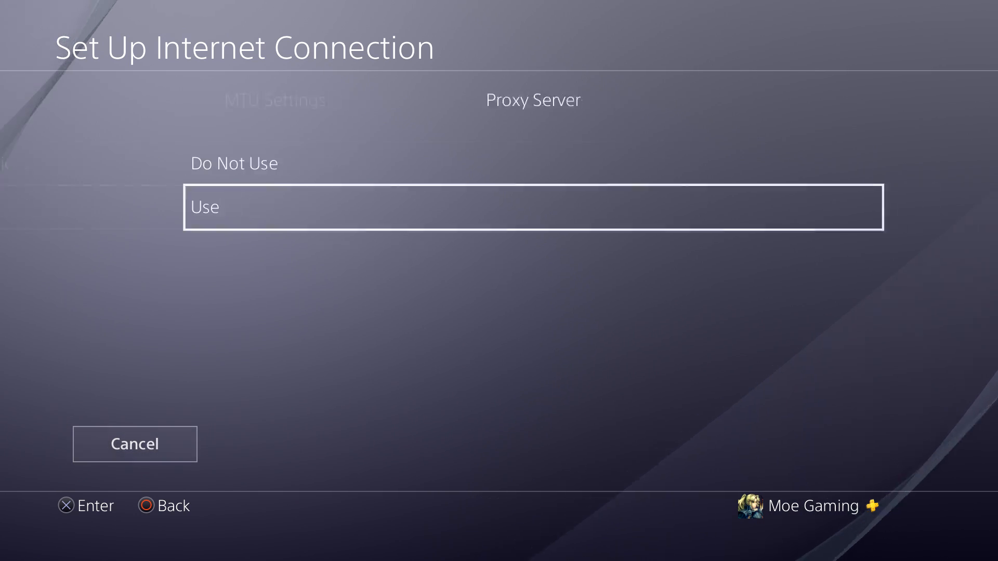
key(Up)
key(Return)
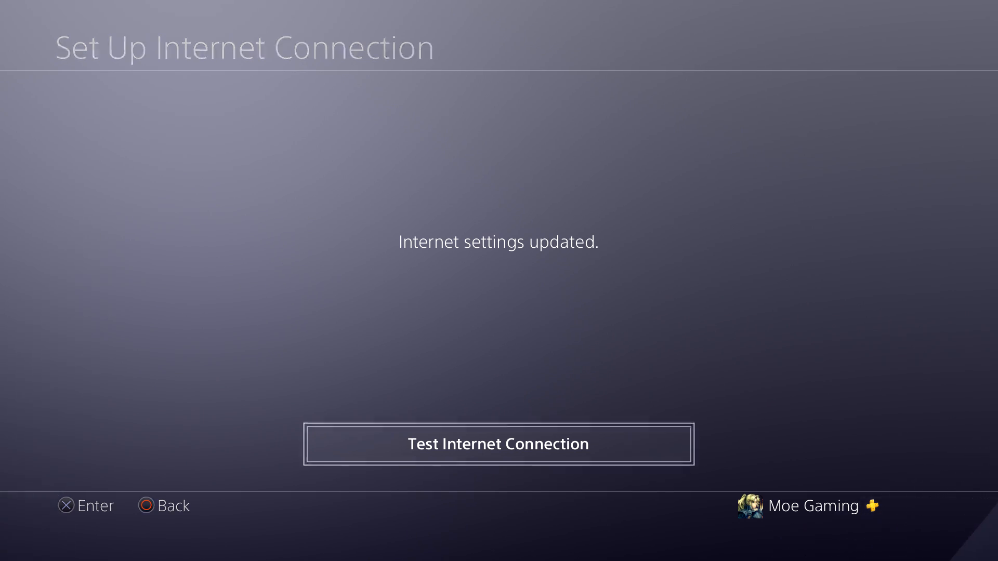
key(Return)
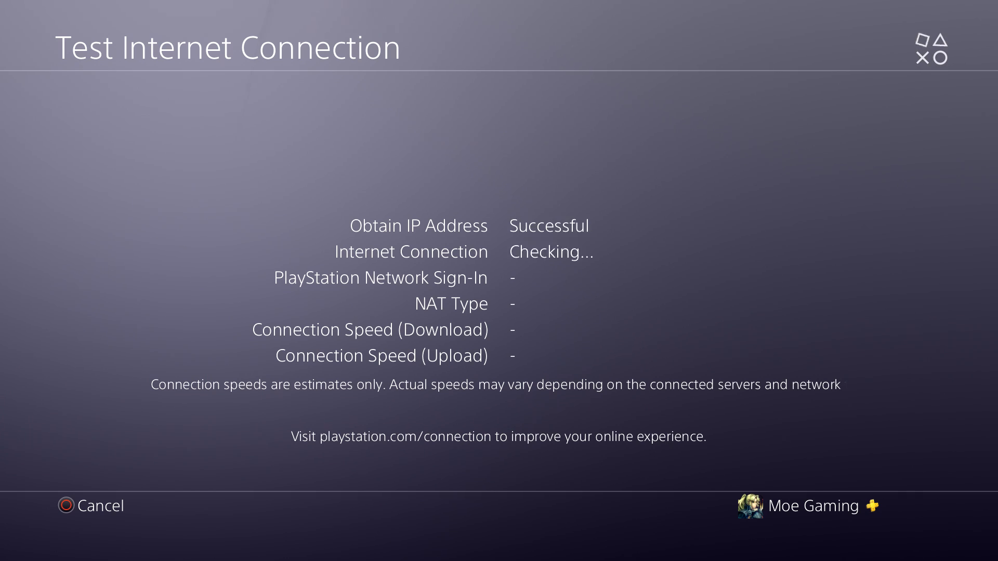